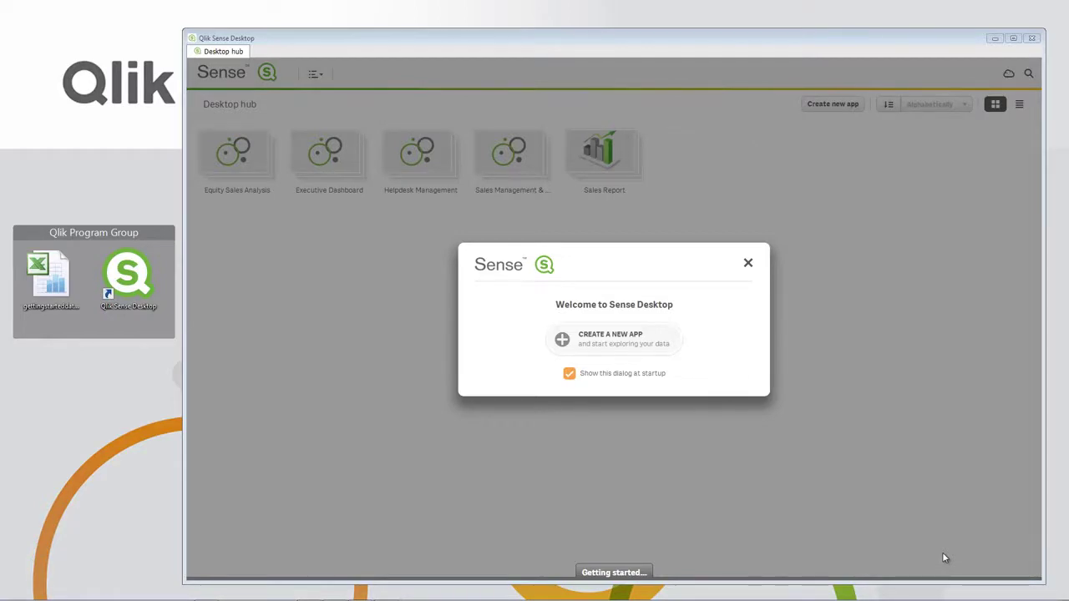
Create a new app named 'My Sales Report' and open it
left_click(653, 349)
type("M")
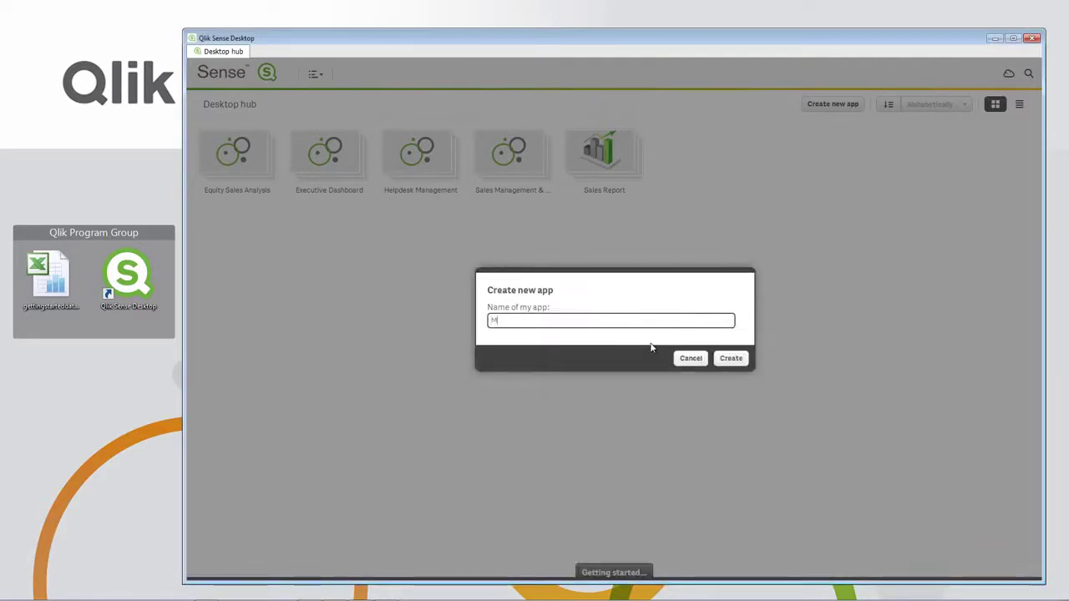
type("y Sales Report")
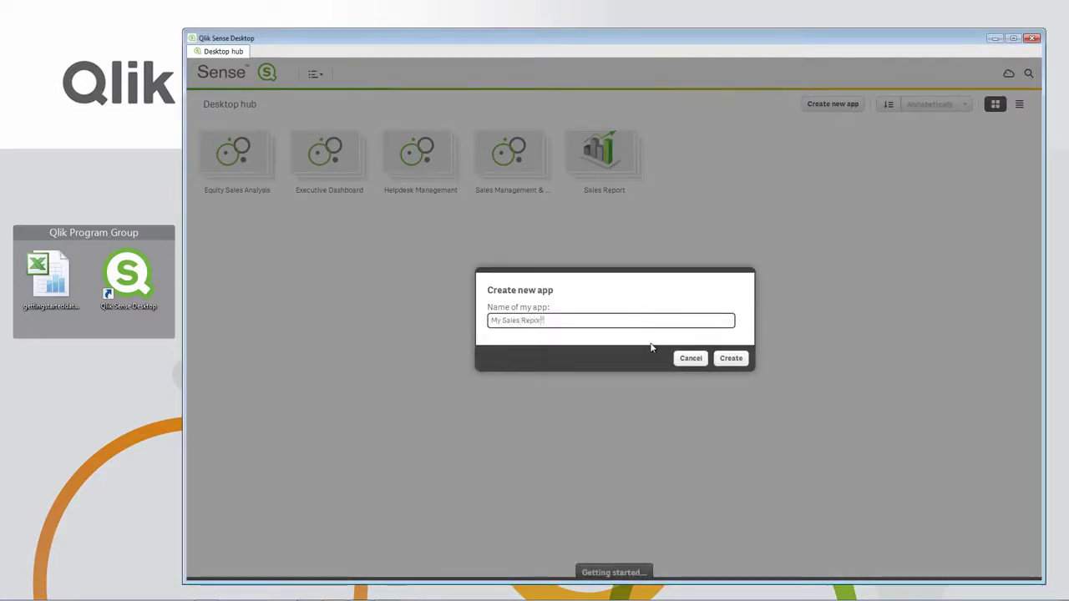
left_click(731, 360)
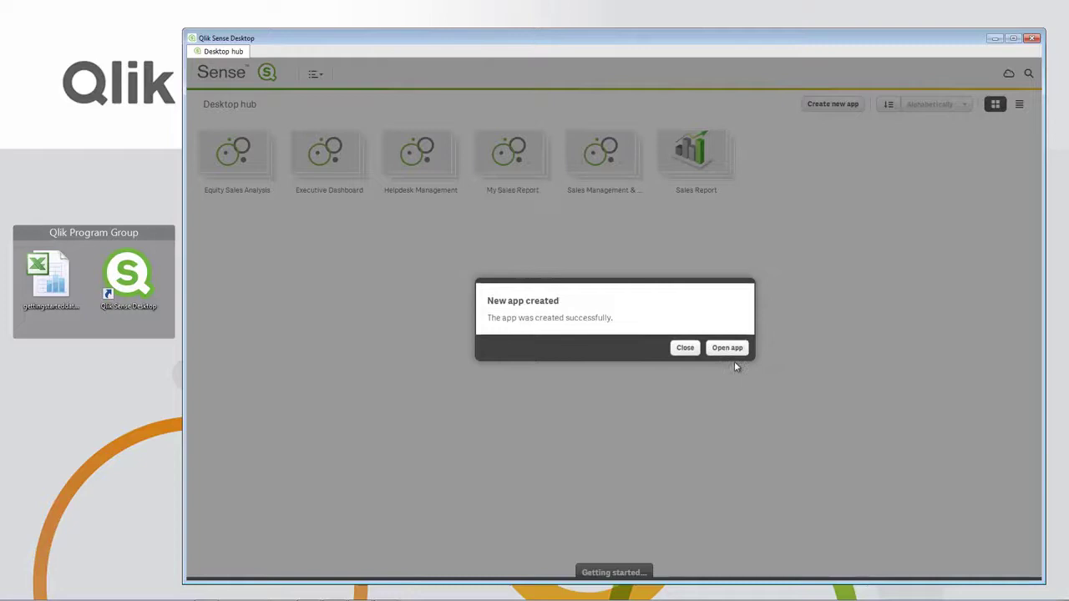
left_click(732, 348)
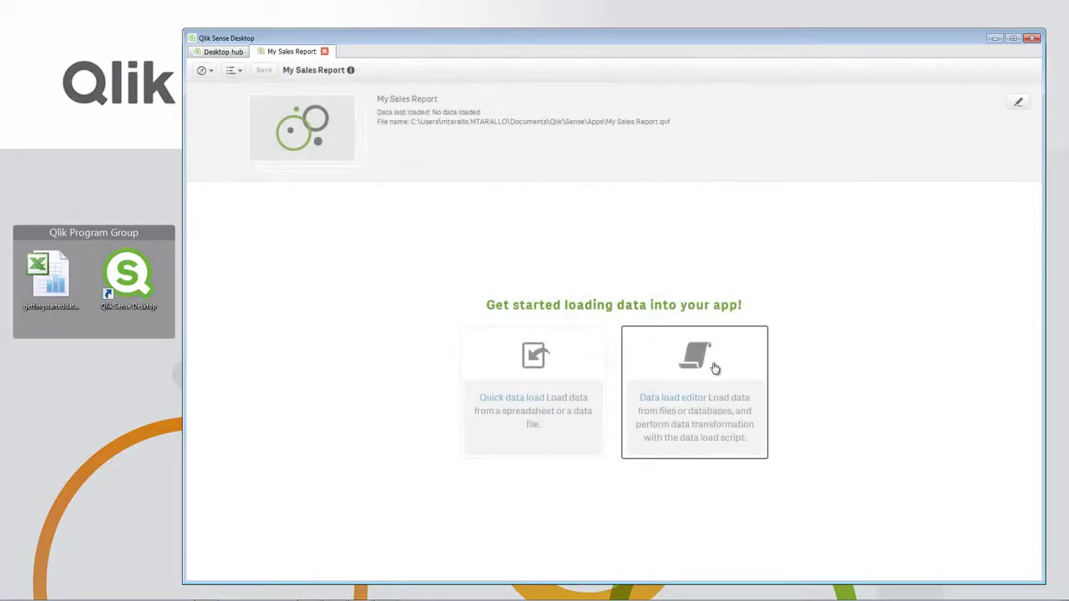
Quick-load gettingstarteddata.xls, keeping all SalesData$ fields including Address
left_click(560, 369)
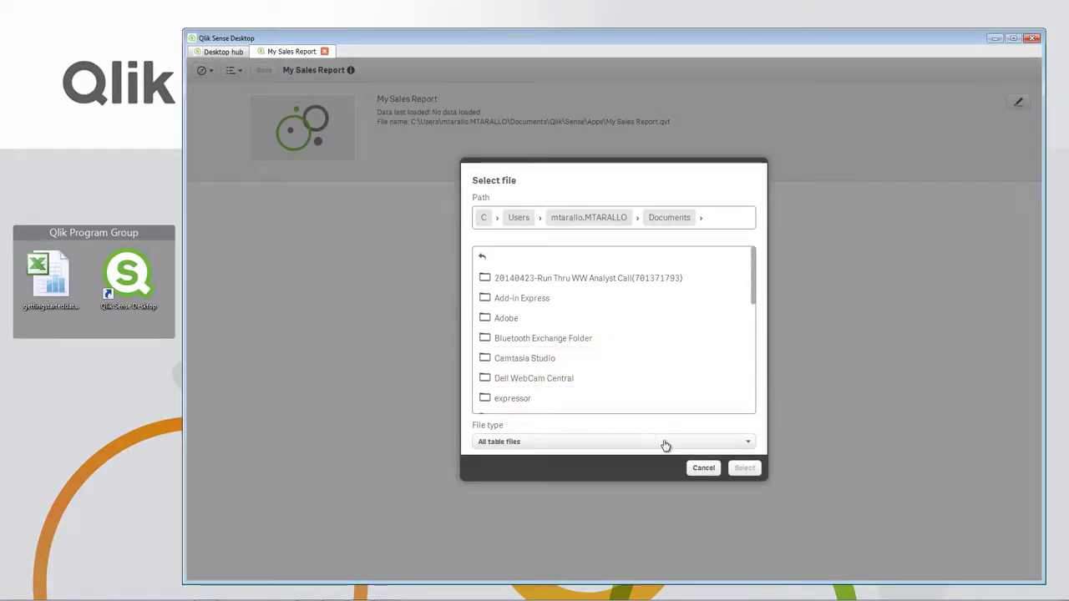
left_click(692, 467)
left_click_drag(48, 279, 556, 401)
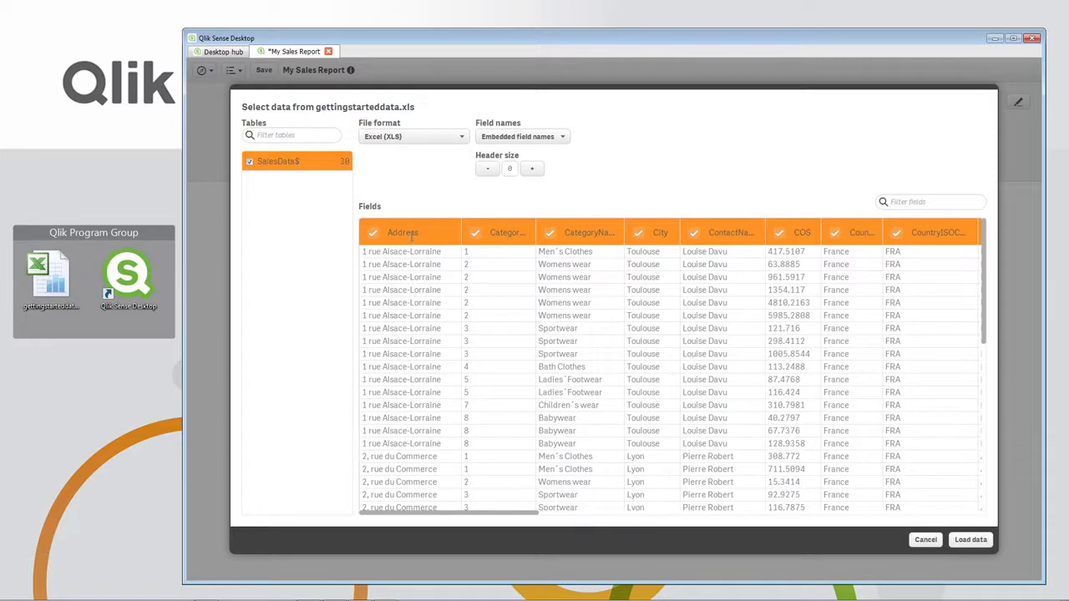
left_click(373, 233)
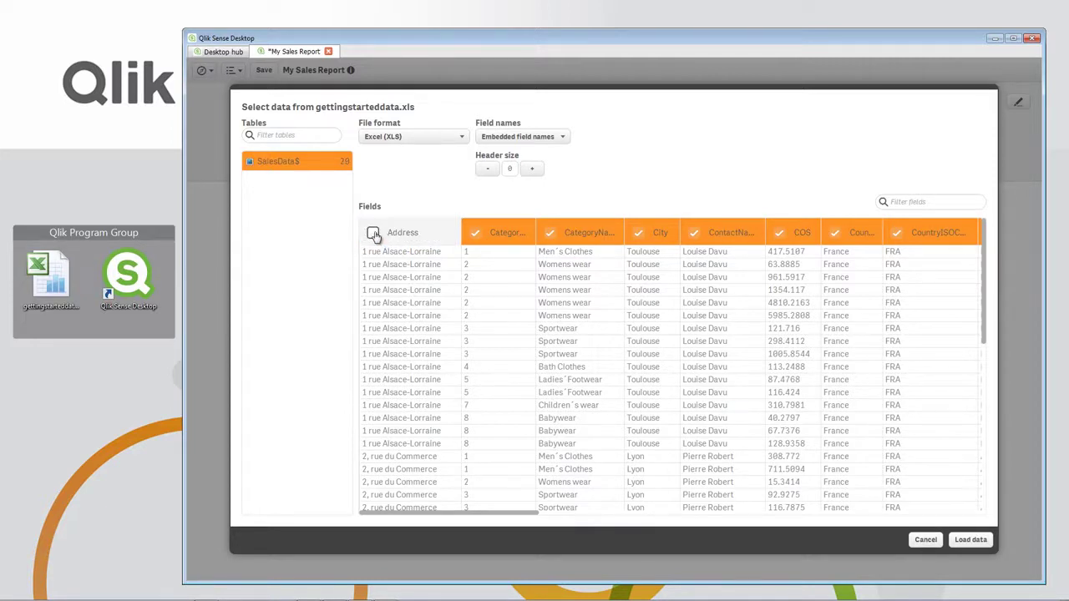
left_click(372, 233)
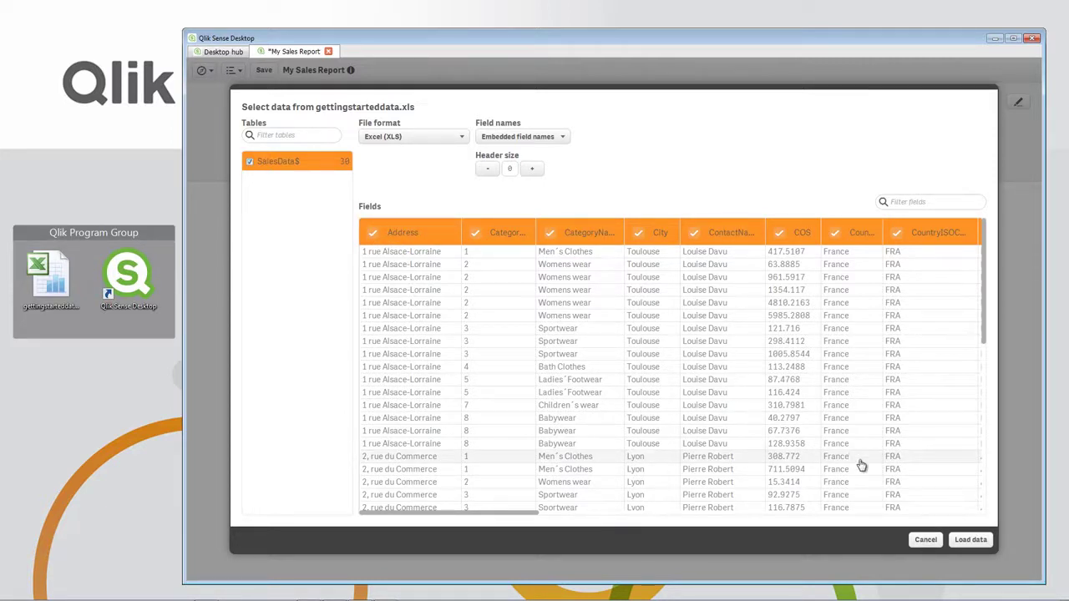
Load the data, edit the sheet, and add a narrow Country filter pane at top left
left_click(968, 541)
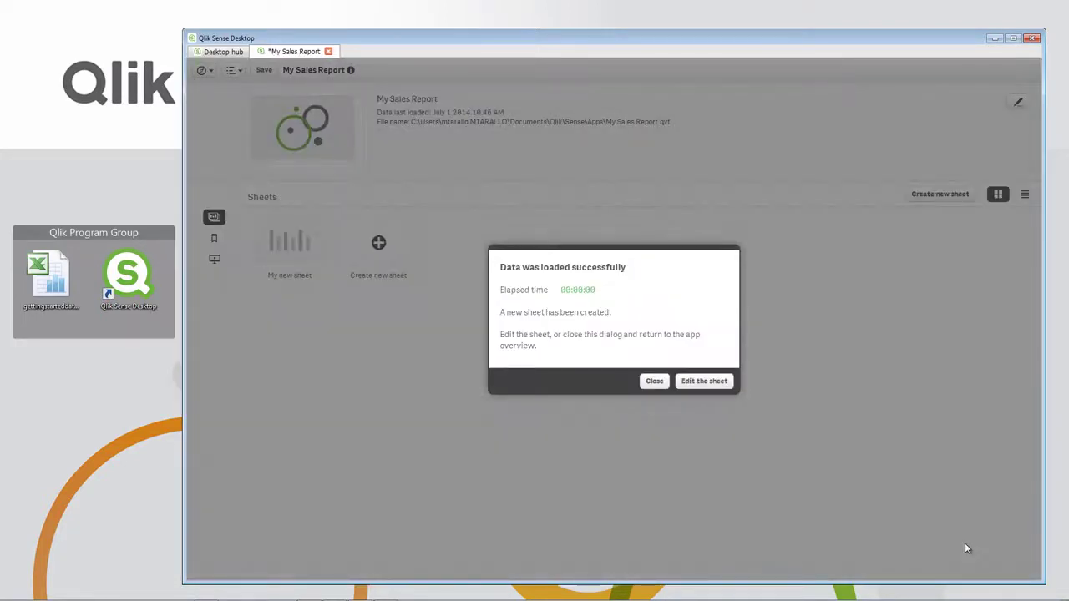
left_click(716, 387)
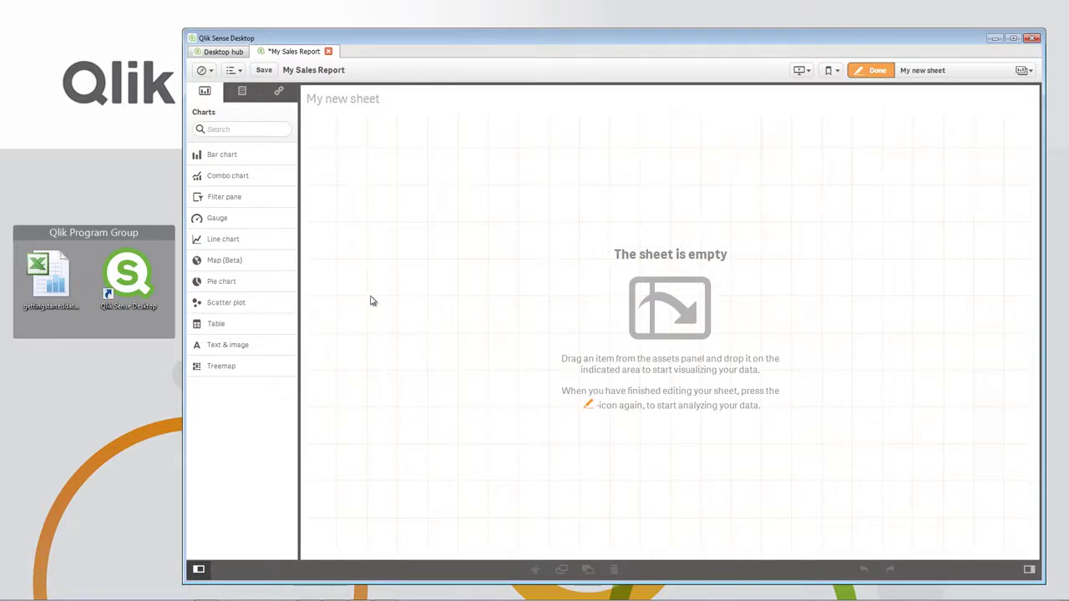
left_click(242, 94)
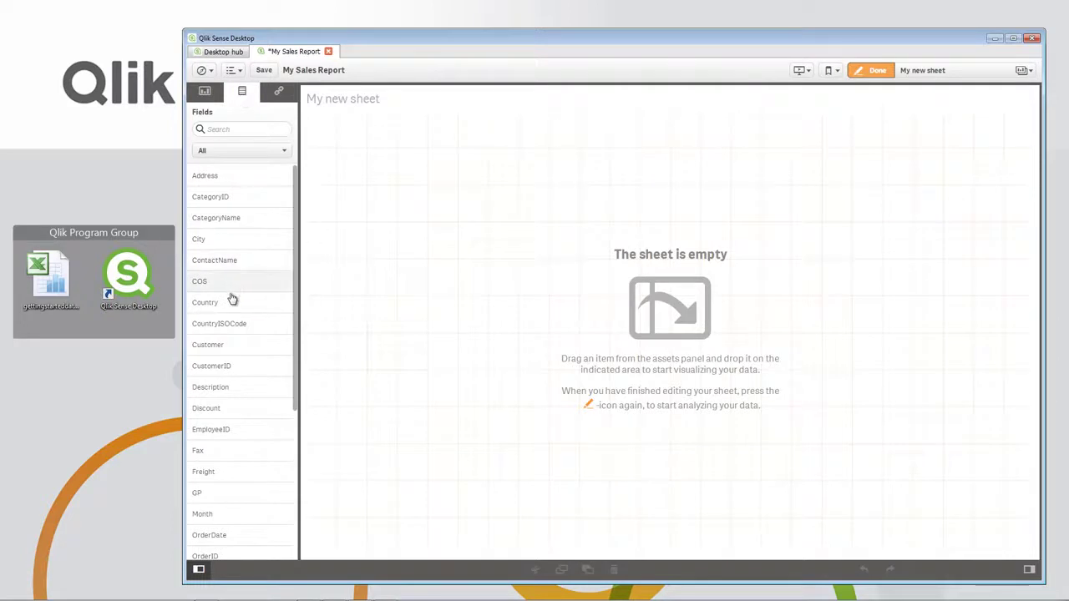
left_click_drag(234, 301, 400, 260)
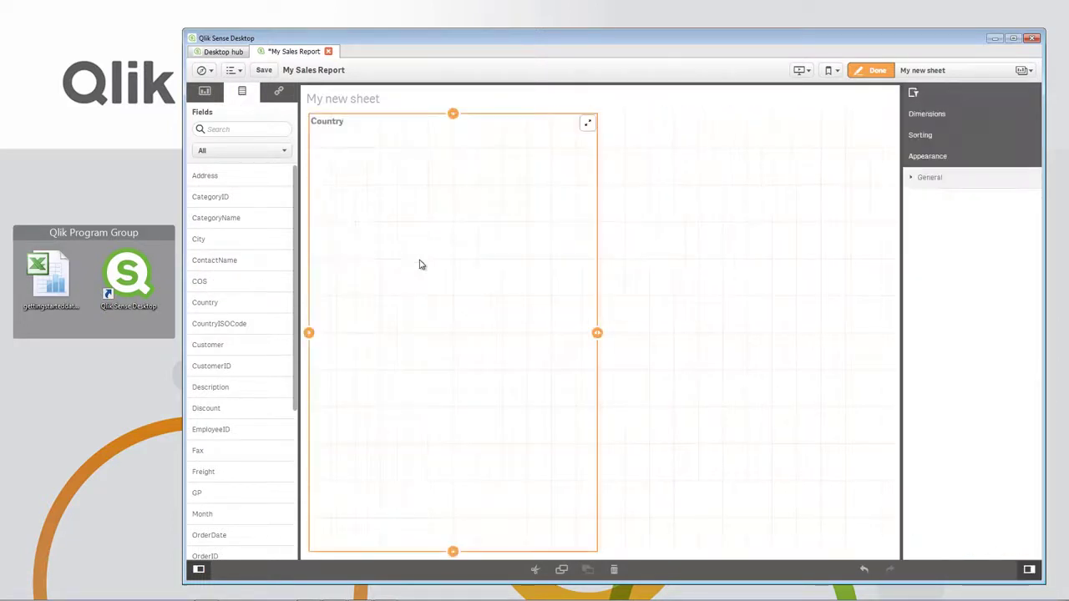
left_click_drag(598, 338, 445, 333)
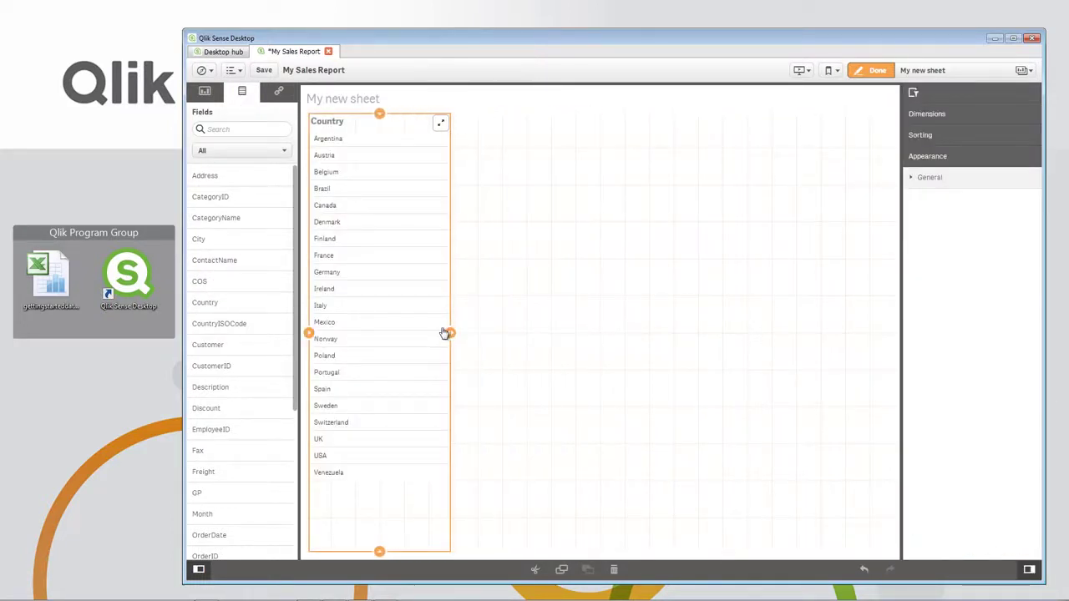
left_click_drag(378, 552, 388, 249)
left_click_drag(451, 185, 401, 185)
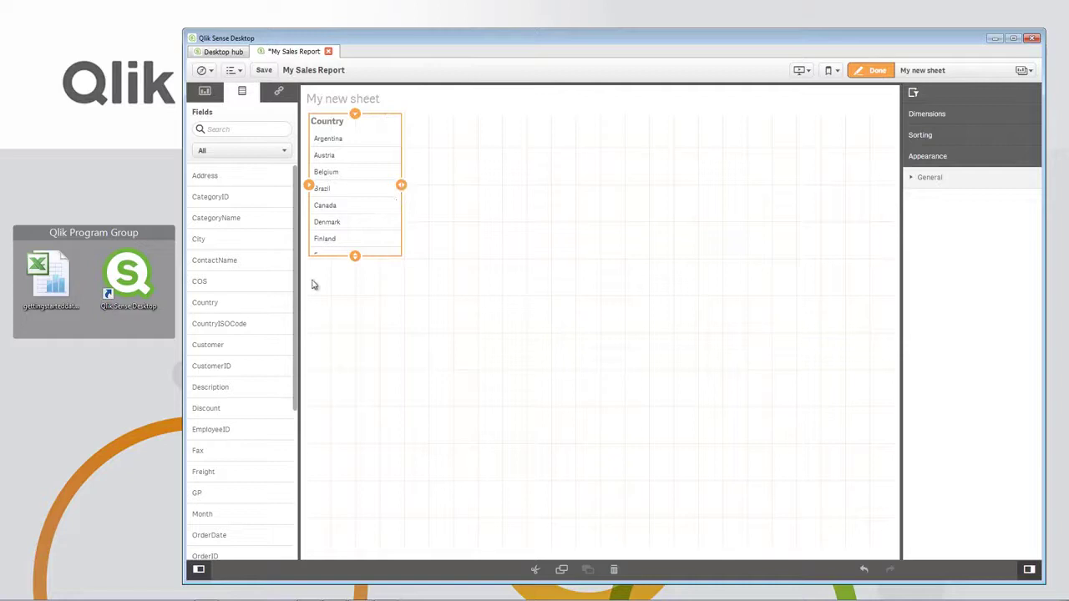
mouse_move(295, 293)
left_mouse_down()
mouse_move(303, 432)
mouse_move(291, 273)
left_mouse_up()
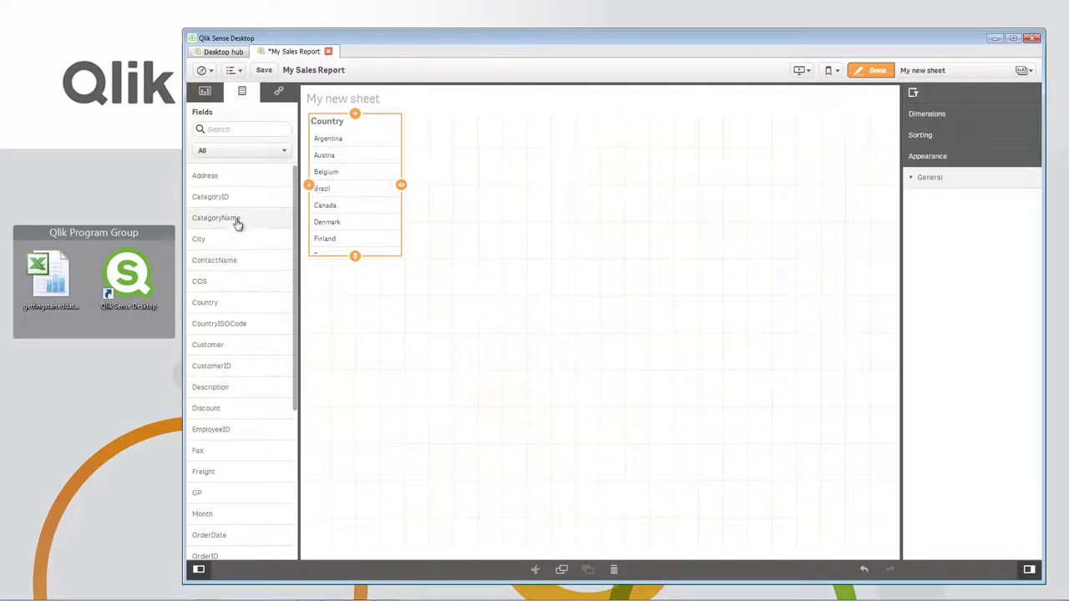
Add a CategoryName filter pane below Country, titled 'Category'
left_click_drag(239, 219, 370, 305)
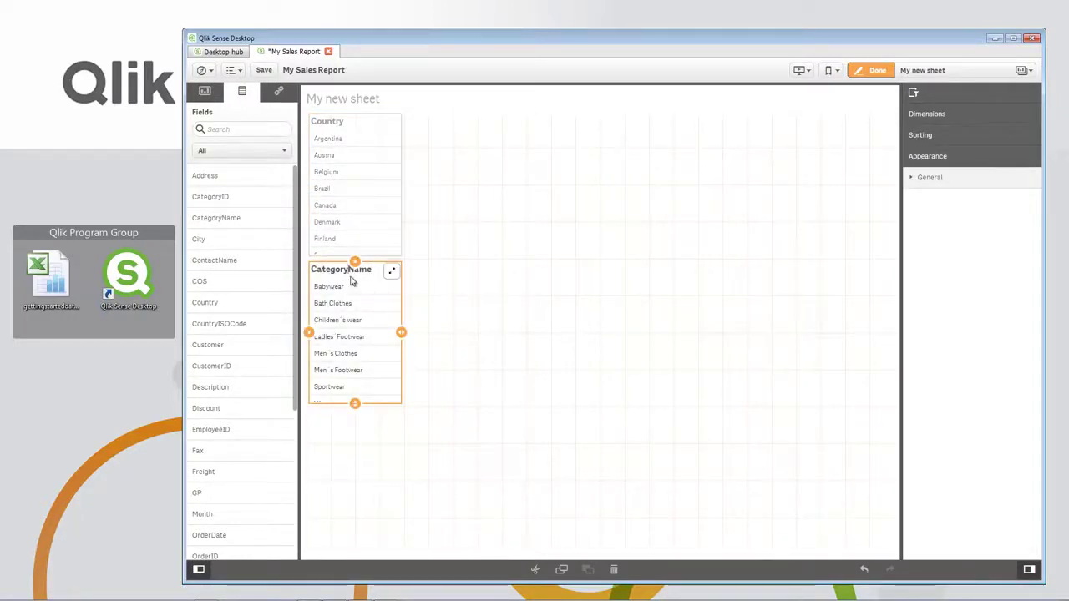
left_click(355, 270)
key("BackSpace")
key("BackSpace")
key("BackSpace")
key("BackSpace")
left_click(596, 333)
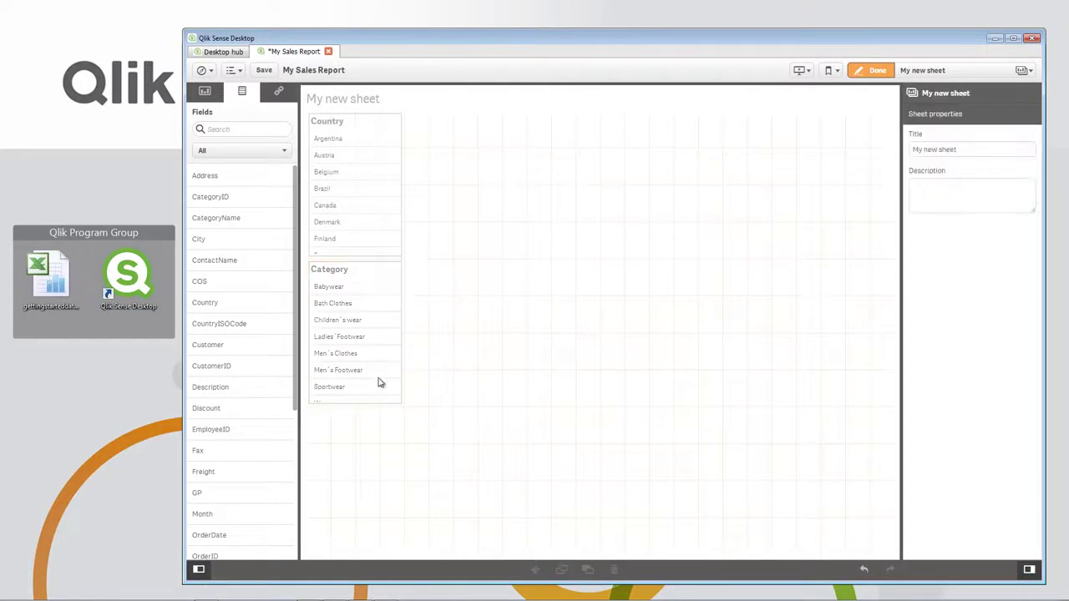
left_click_drag(299, 391, 298, 511)
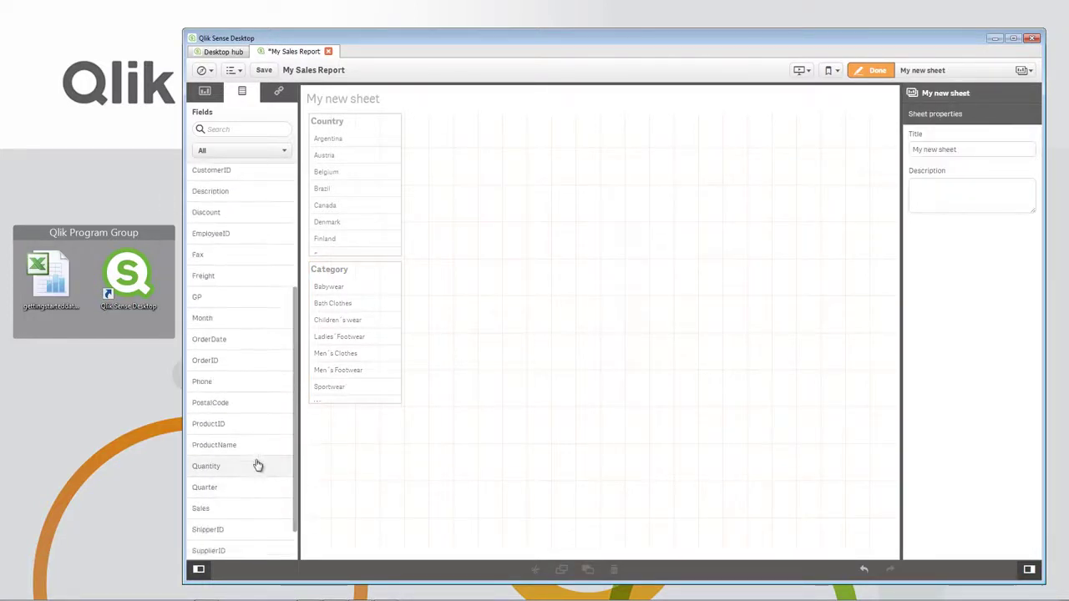
Add a ProductName filter pane below Category, titled 'Product'
left_click_drag(275, 445, 353, 459)
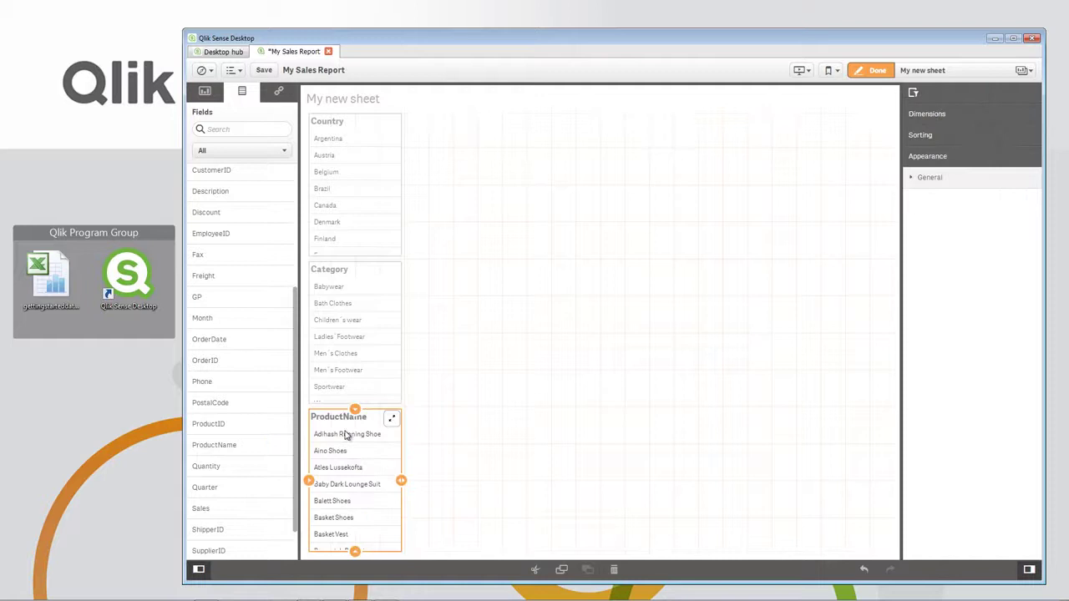
left_click(342, 417)
key("BackSpace")
key("BackSpace")
key("BackSpace")
left_click(473, 416)
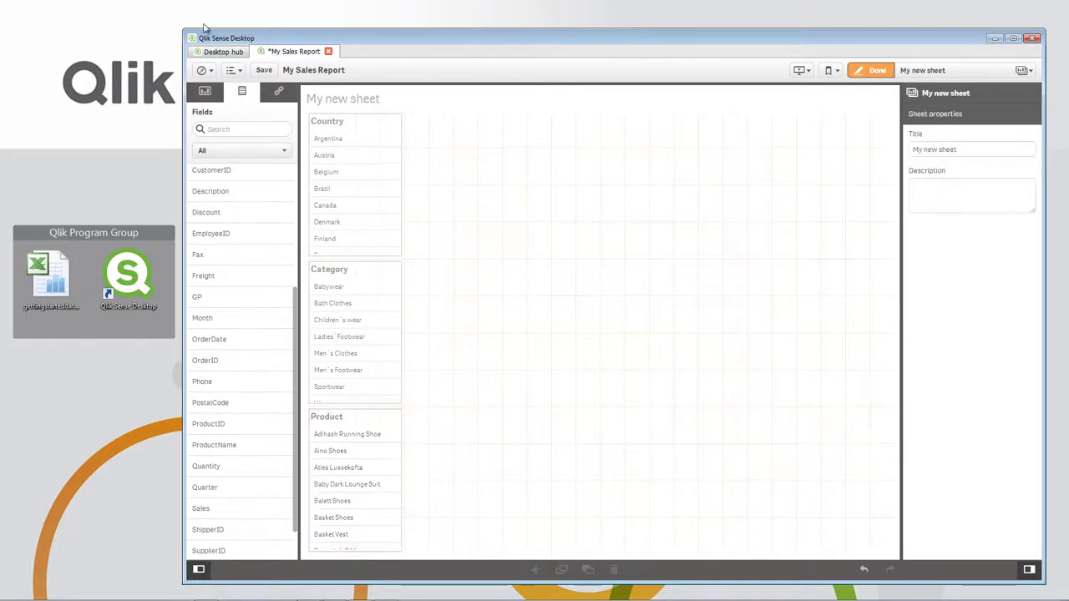
Add a bar chart with dimension Country and measure Sum(Sales)
left_click(205, 91)
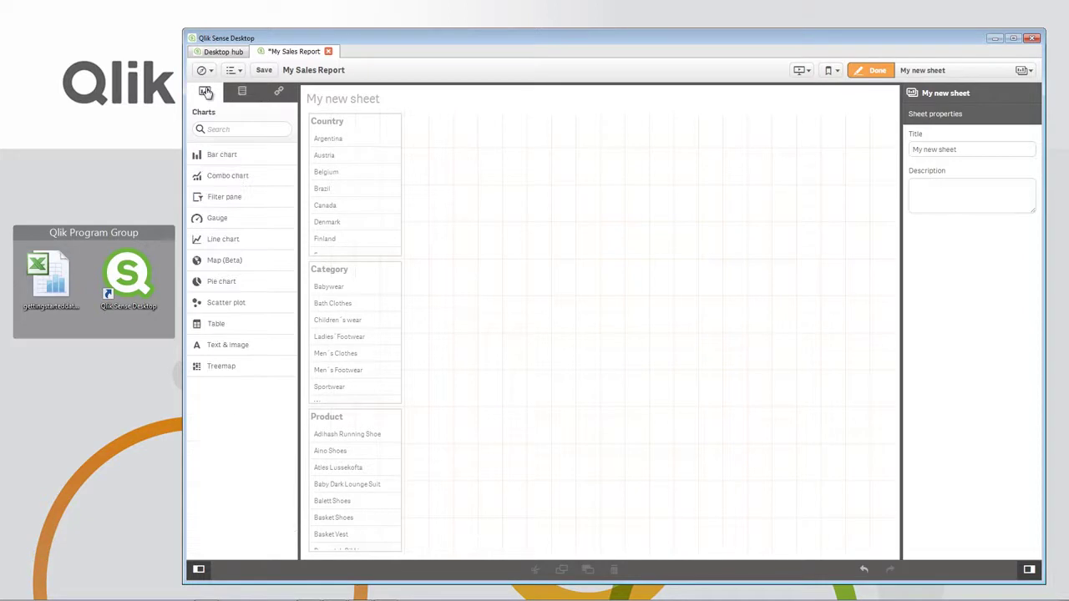
left_click_drag(220, 154, 558, 181)
left_click(649, 230)
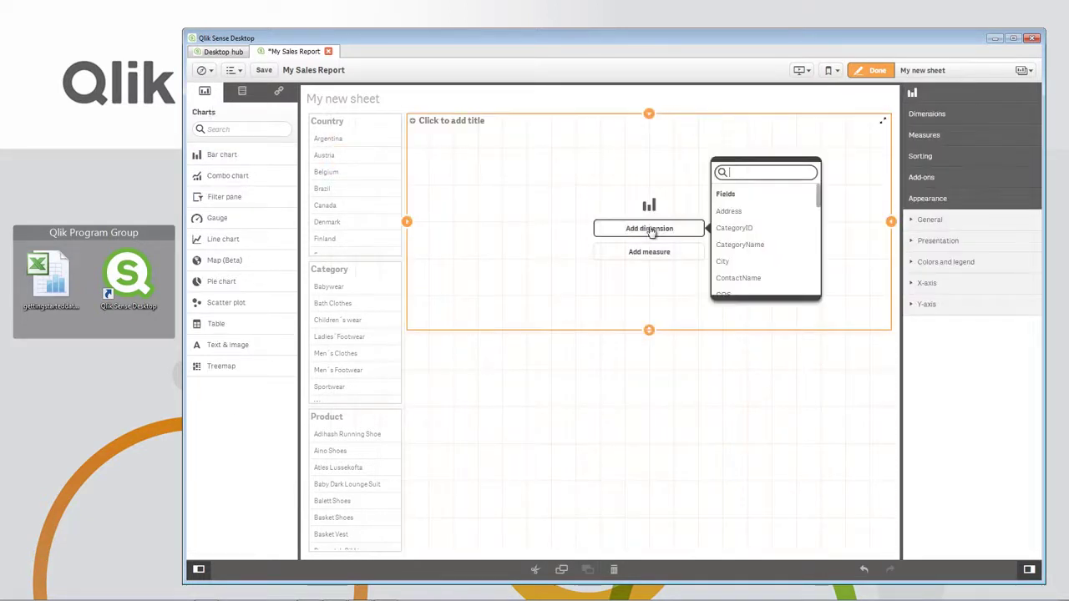
type("Countr")
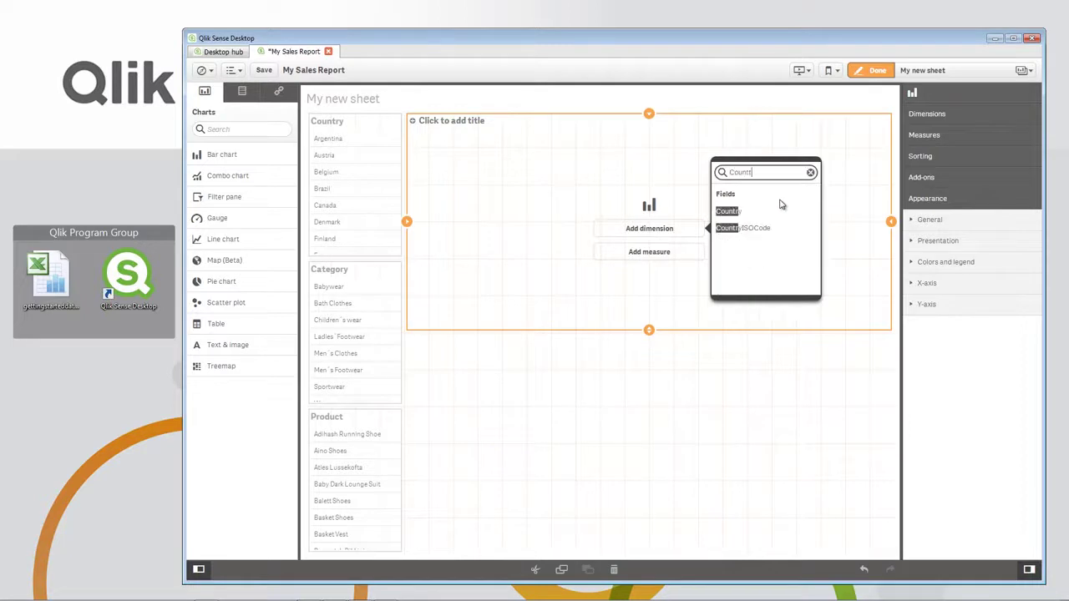
left_click(738, 213)
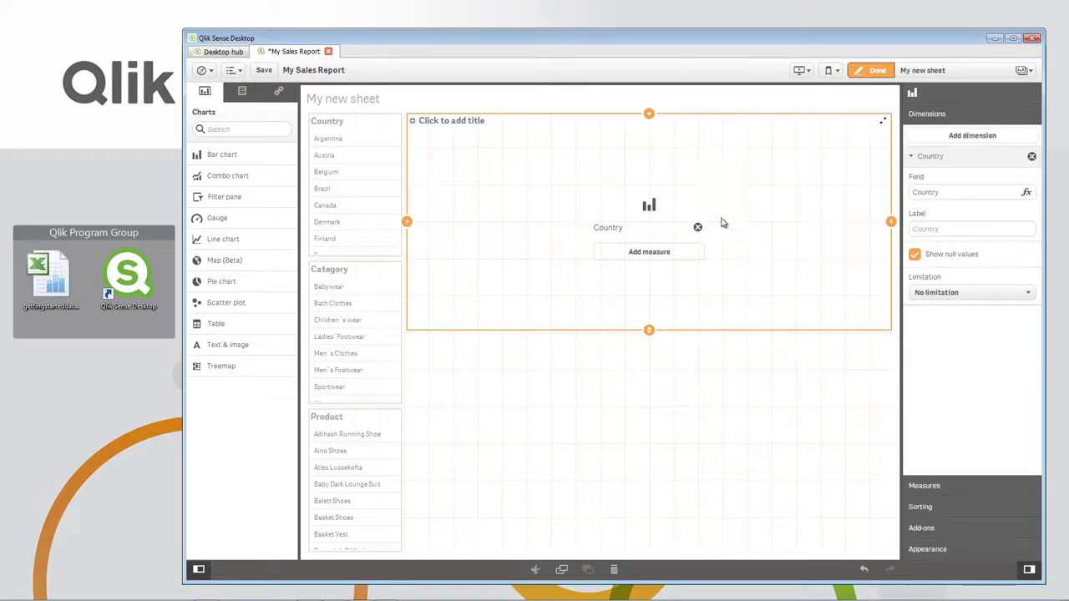
left_click(679, 252)
type("sal")
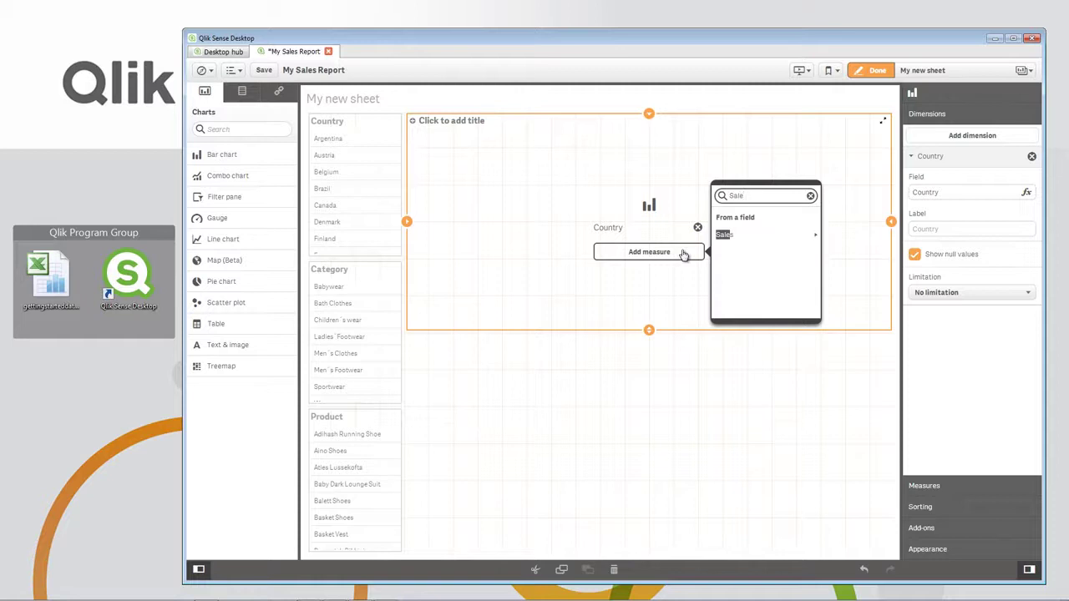
left_click(723, 236)
left_click(726, 237)
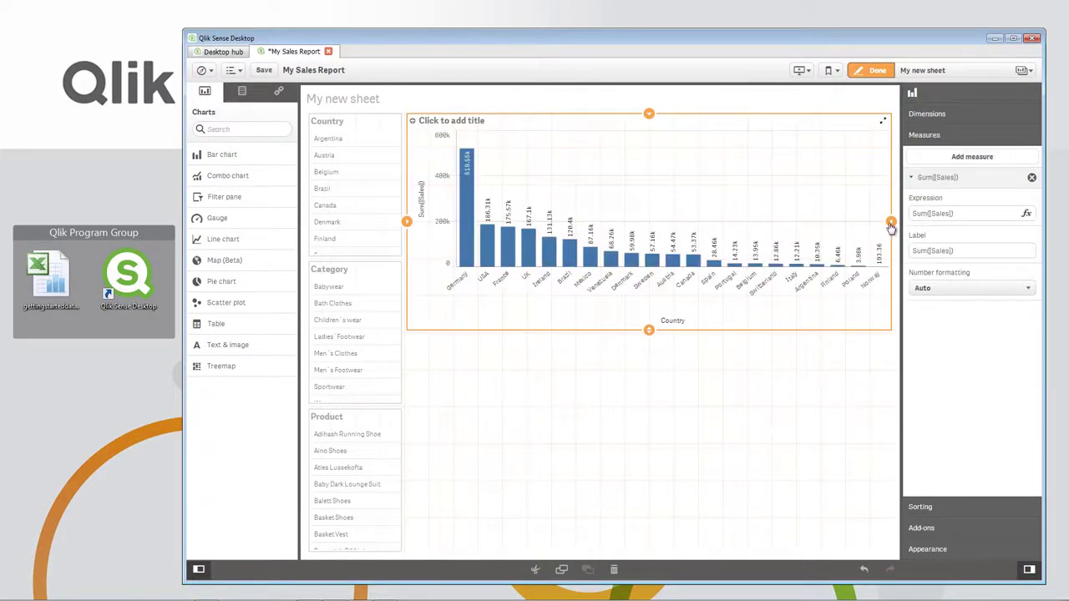
Narrow the bar chart and format its sales values as Money
left_click_drag(891, 221, 768, 222)
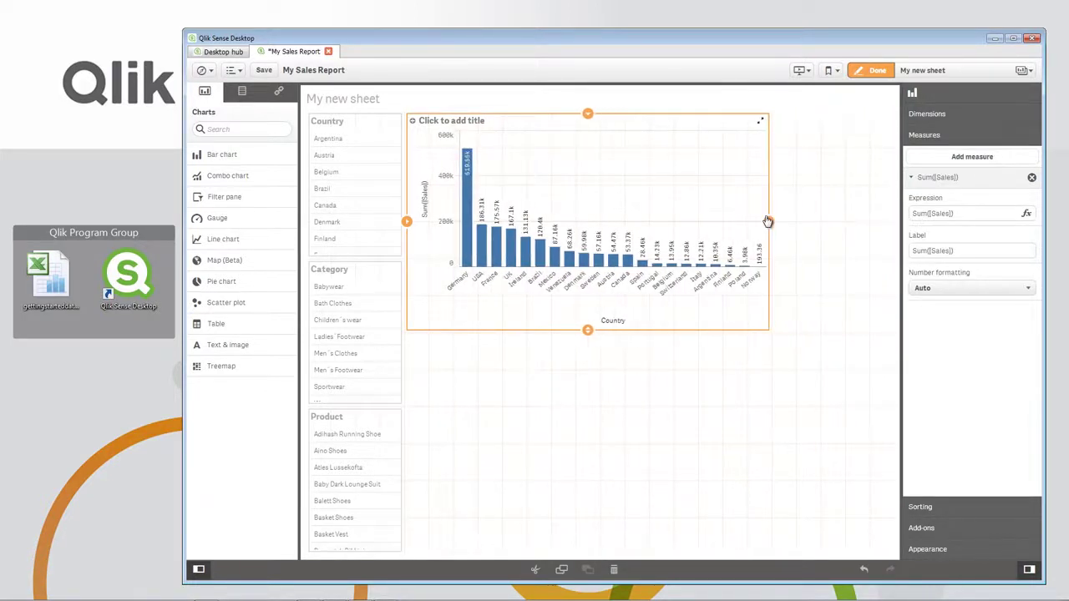
left_click(1013, 39)
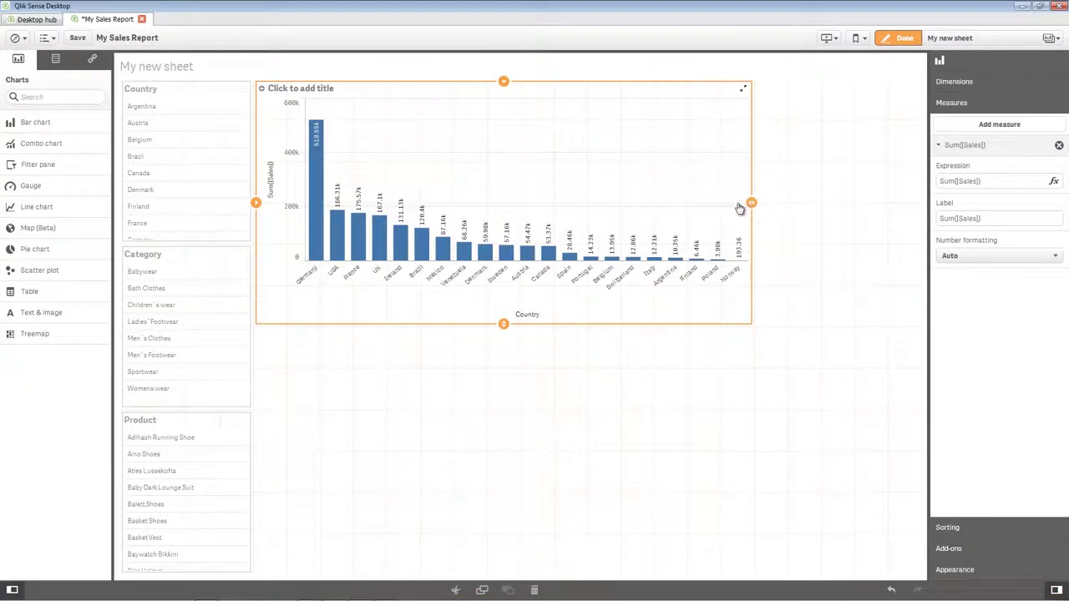
left_click_drag(739, 208, 616, 205)
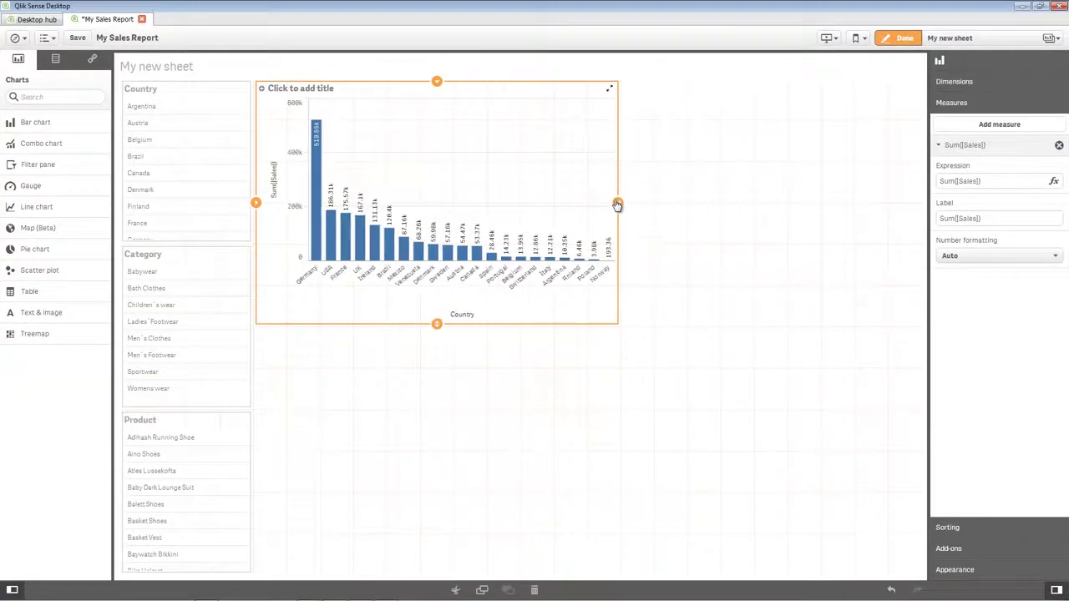
left_click(973, 258)
left_click(973, 289)
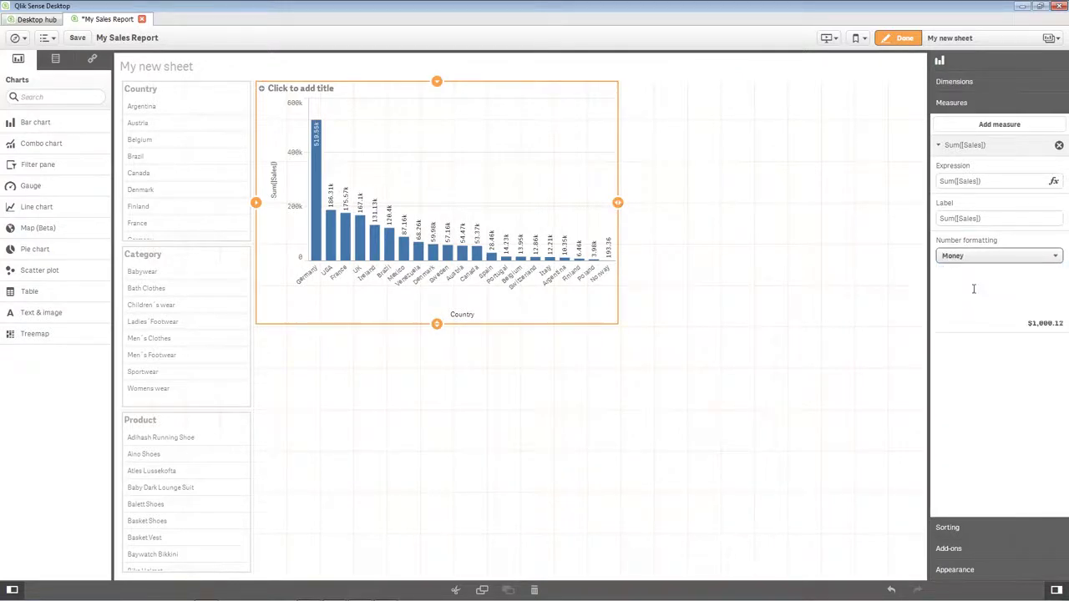
Title the bar chart 'Sales by Country'
left_click(322, 89)
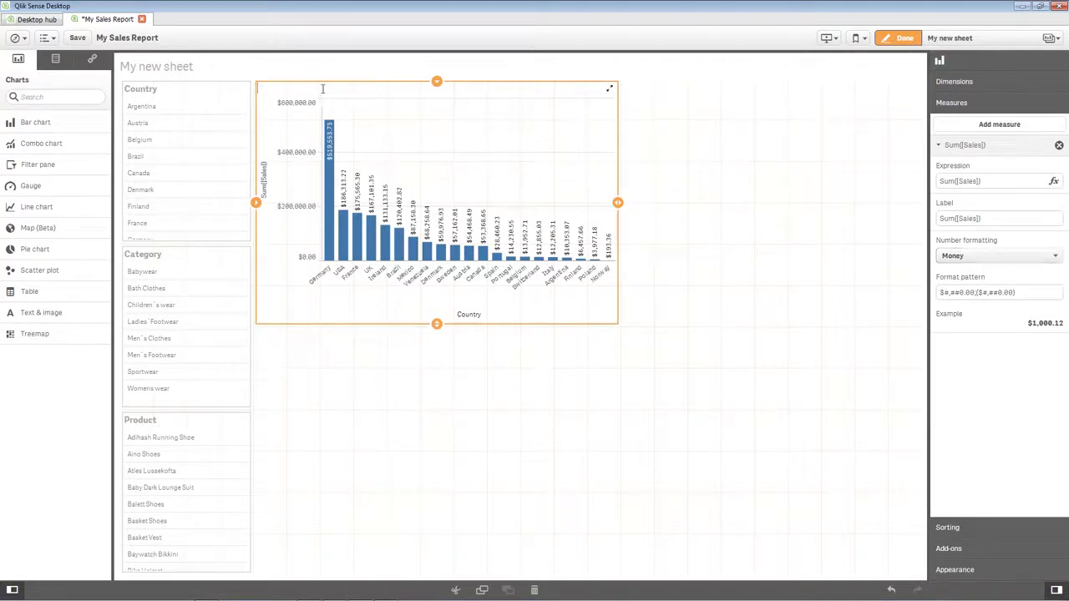
type("Sales by Country")
left_click(489, 376)
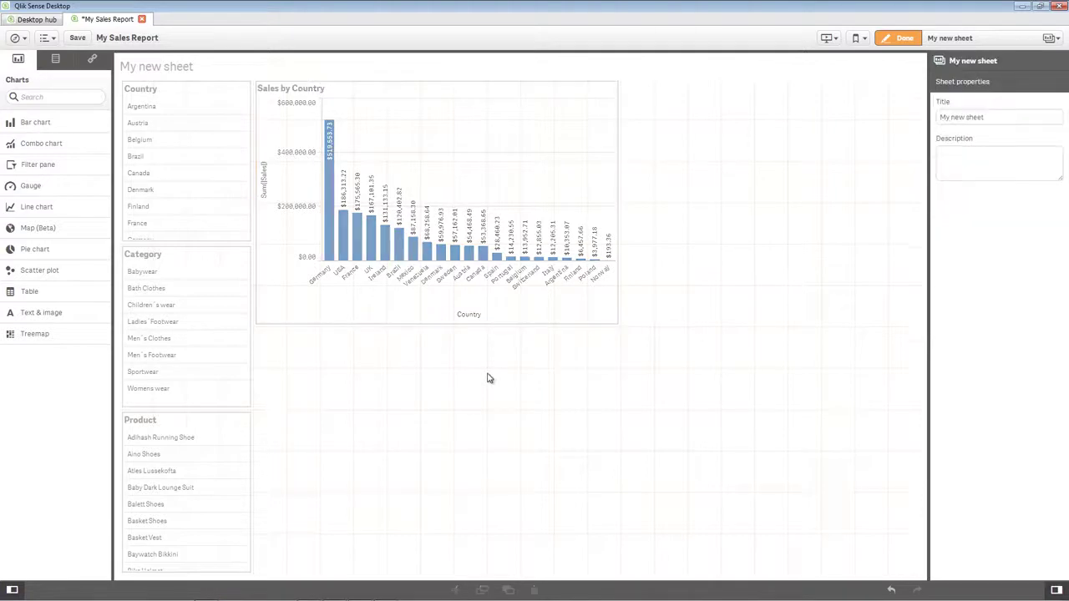
Add a treemap below the bar chart with dimension Country and measure Sum(Sales)
left_click_drag(40, 335, 574, 402)
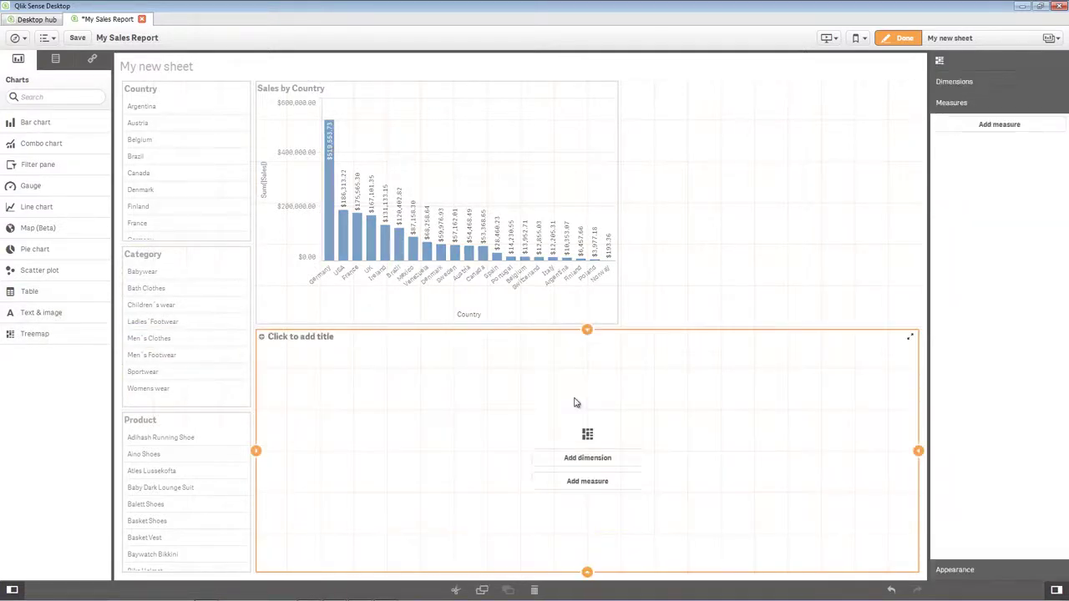
left_click(584, 458)
type("Cotun")
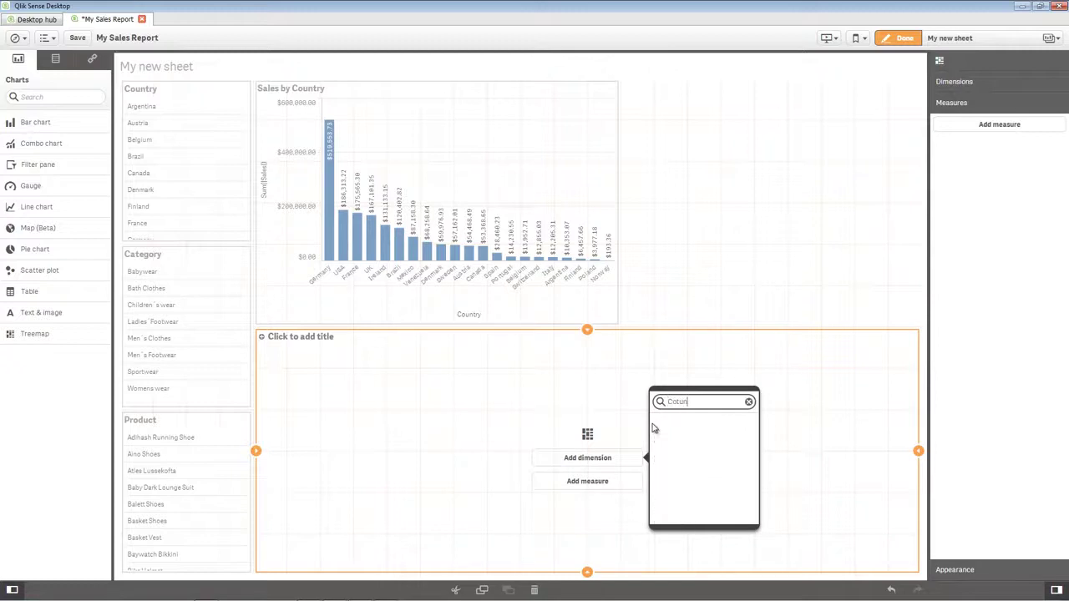
key("BackSpace")
key("BackSpace")
type("un")
left_click(673, 442)
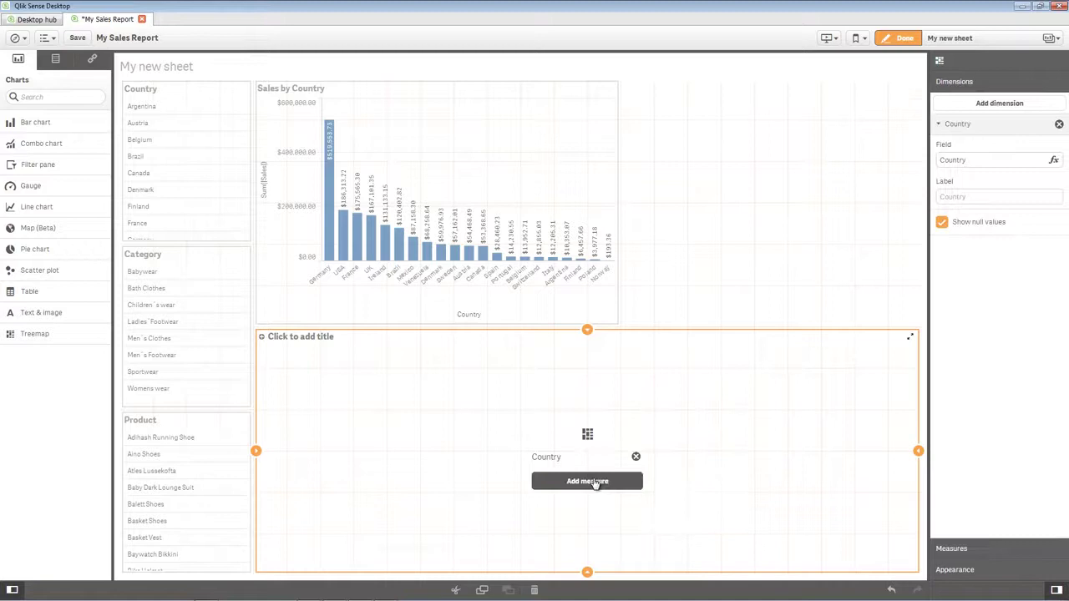
left_click(593, 481)
type("sales")
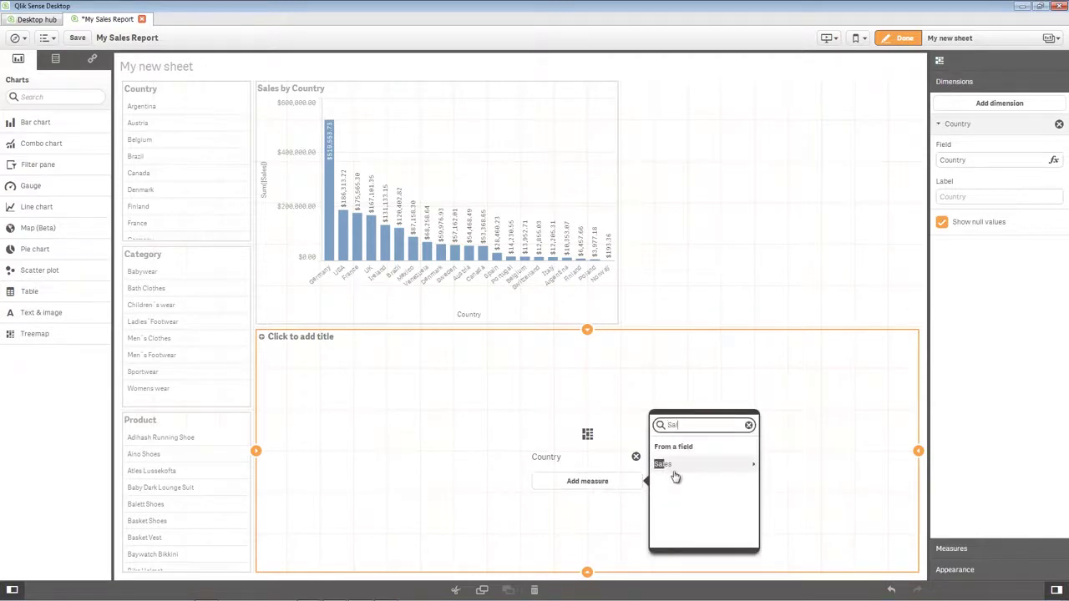
left_click(675, 469)
left_click(699, 469)
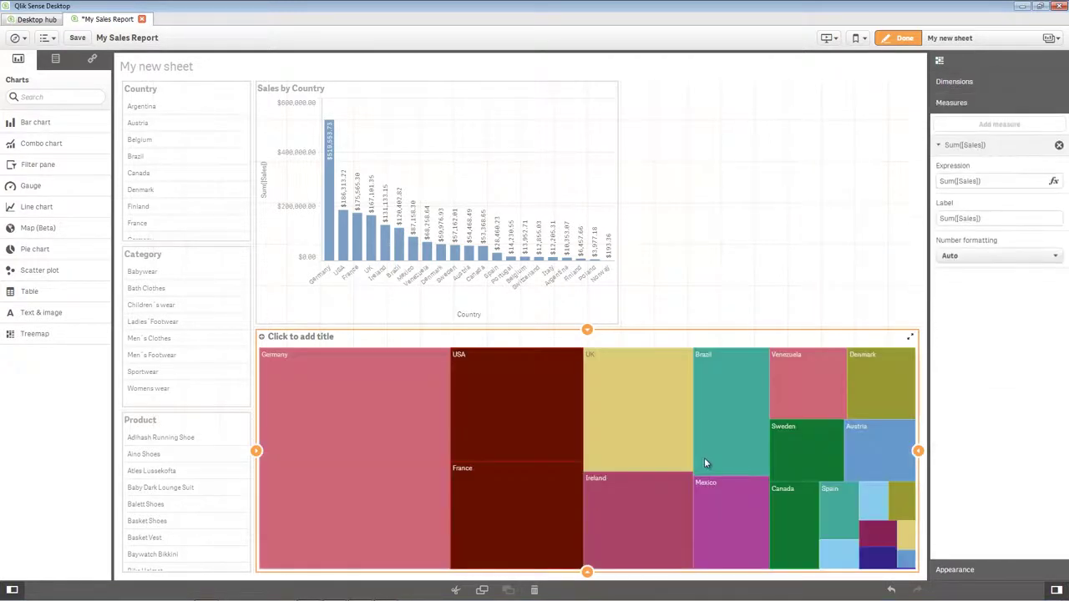
Add CategoryName and City as treemap dimensions and title it 'Sales by country, category, city'
left_click(56, 60)
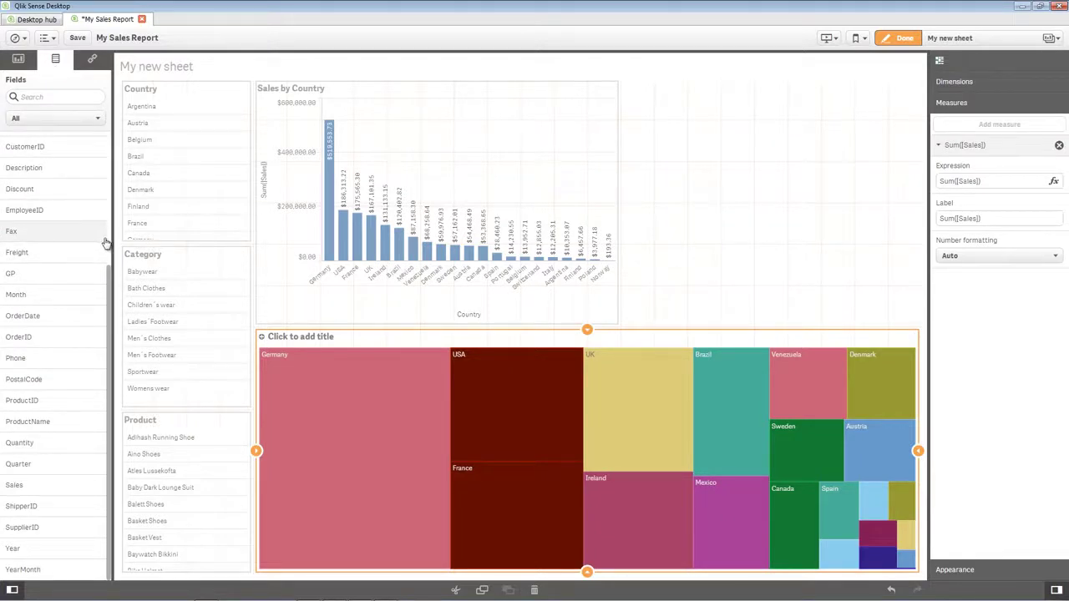
left_click_drag(105, 336, 581, 431)
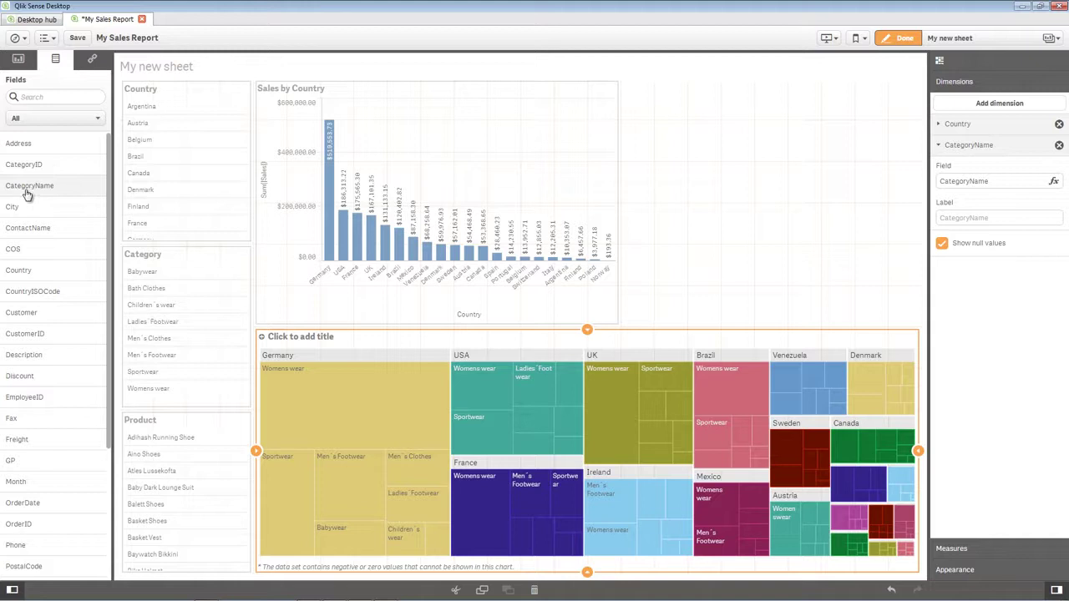
left_click_drag(160, 266, 595, 437)
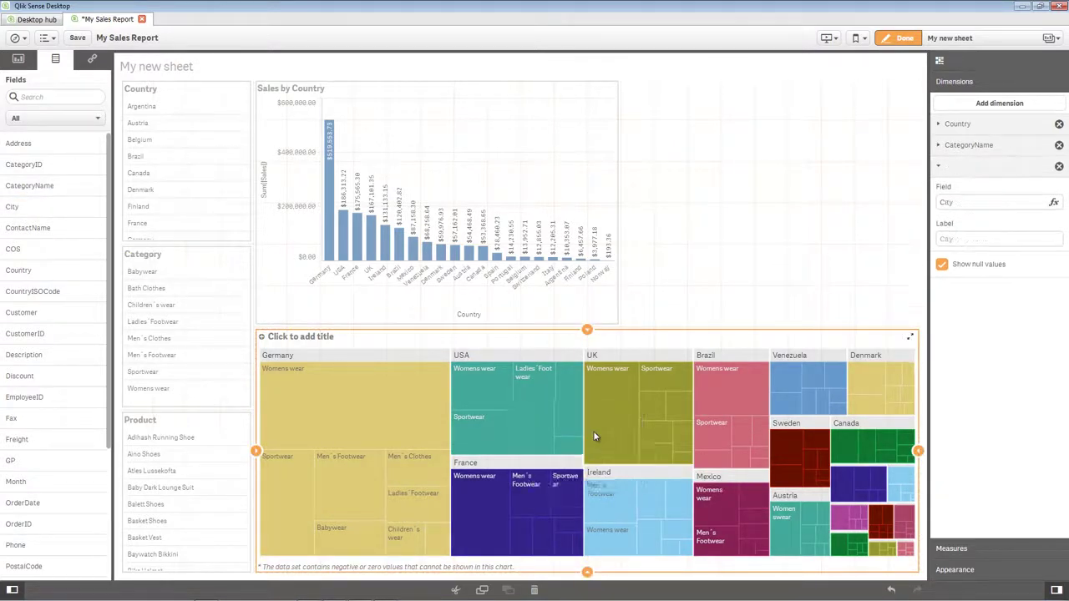
left_click(321, 338)
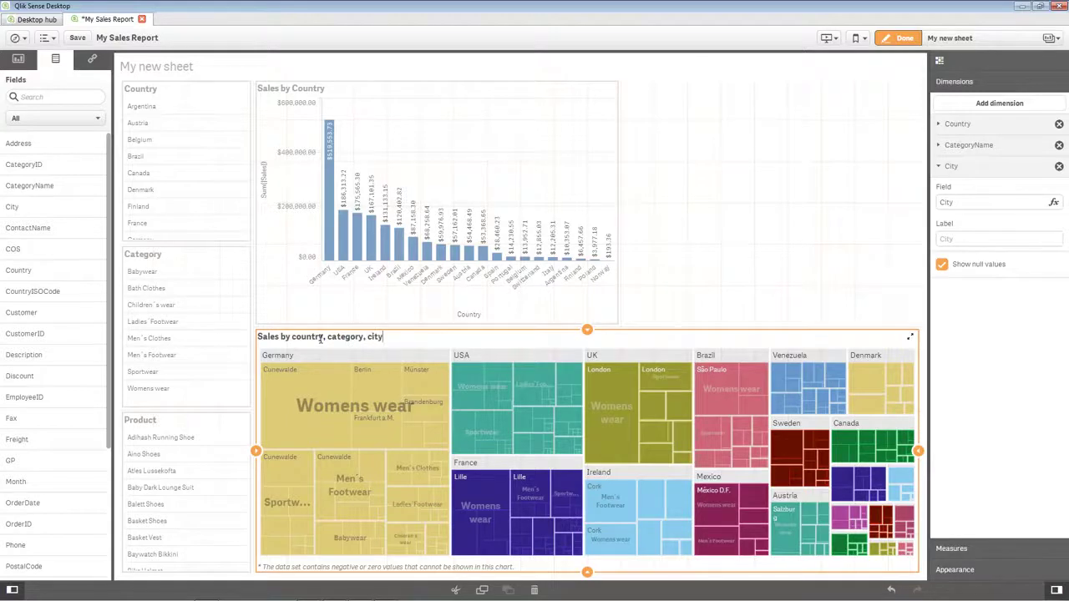
left_click(18, 59)
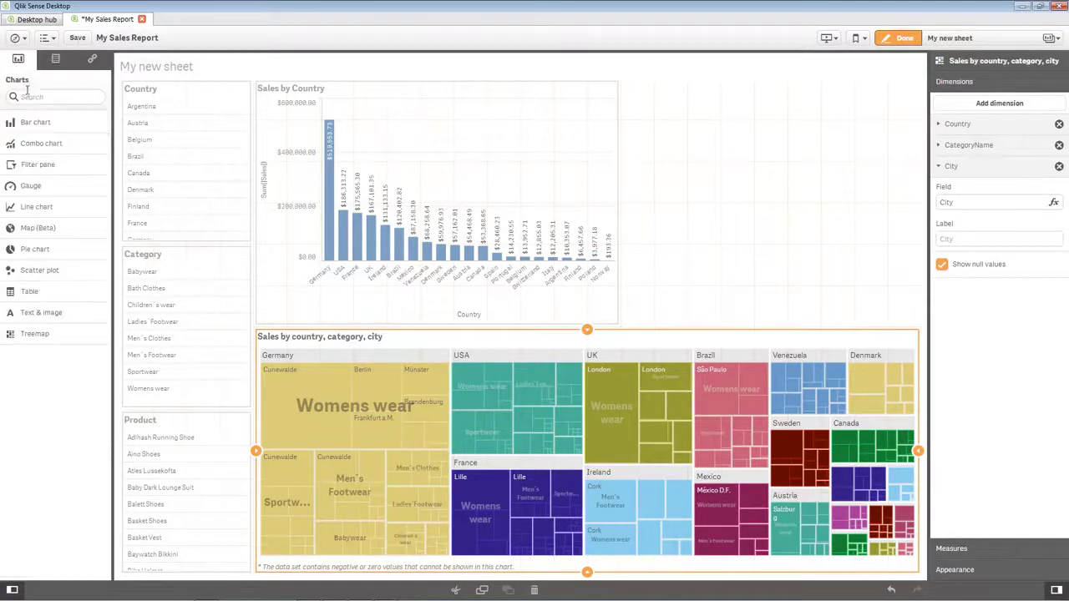
Add a top-right pie chart of Sum(Sales) by ProductName, then finish editing
left_click_drag(106, 240, 775, 167)
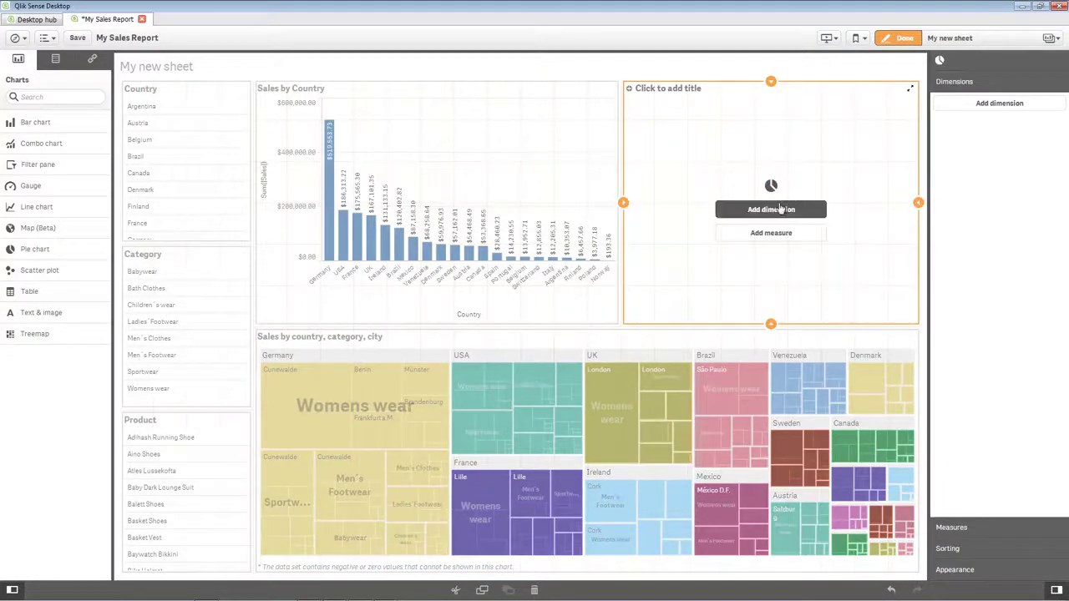
left_click(780, 209)
type("P")
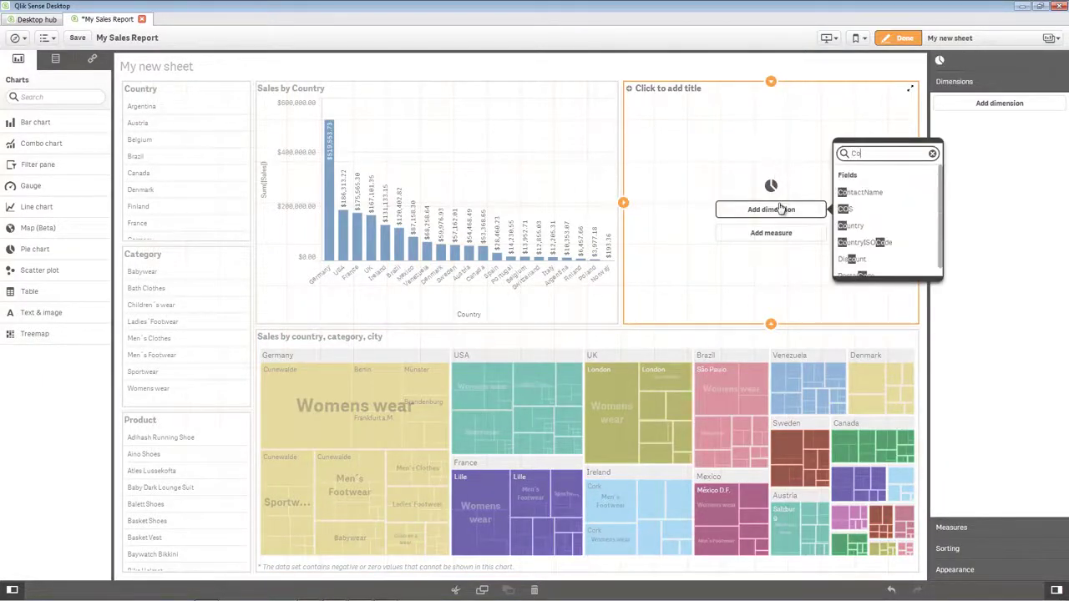
type("rod")
left_click(868, 210)
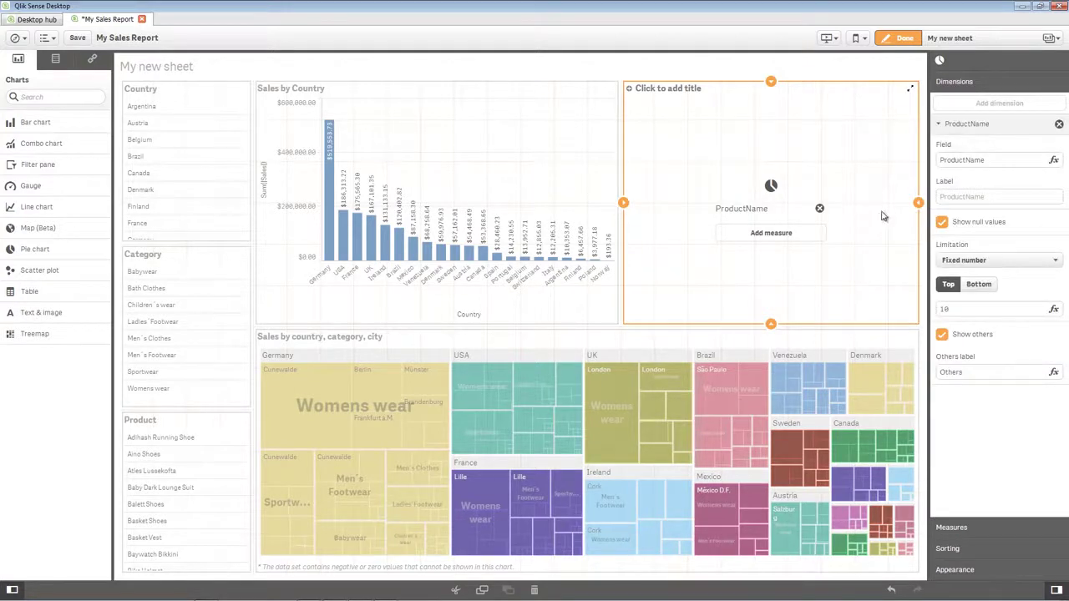
left_click(816, 239)
type("Sa")
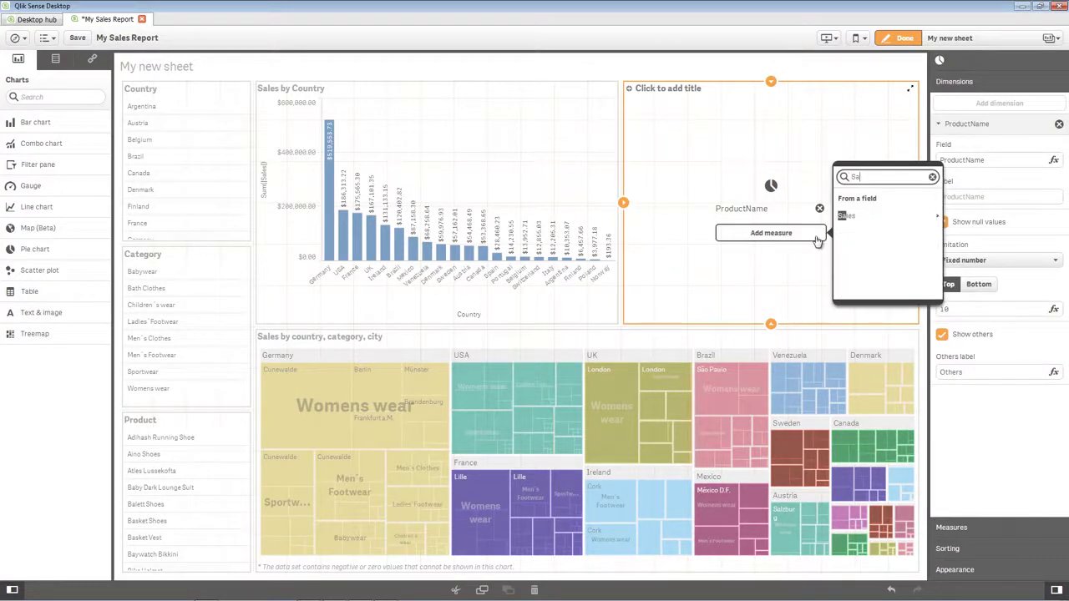
left_click(843, 216)
left_click(851, 226)
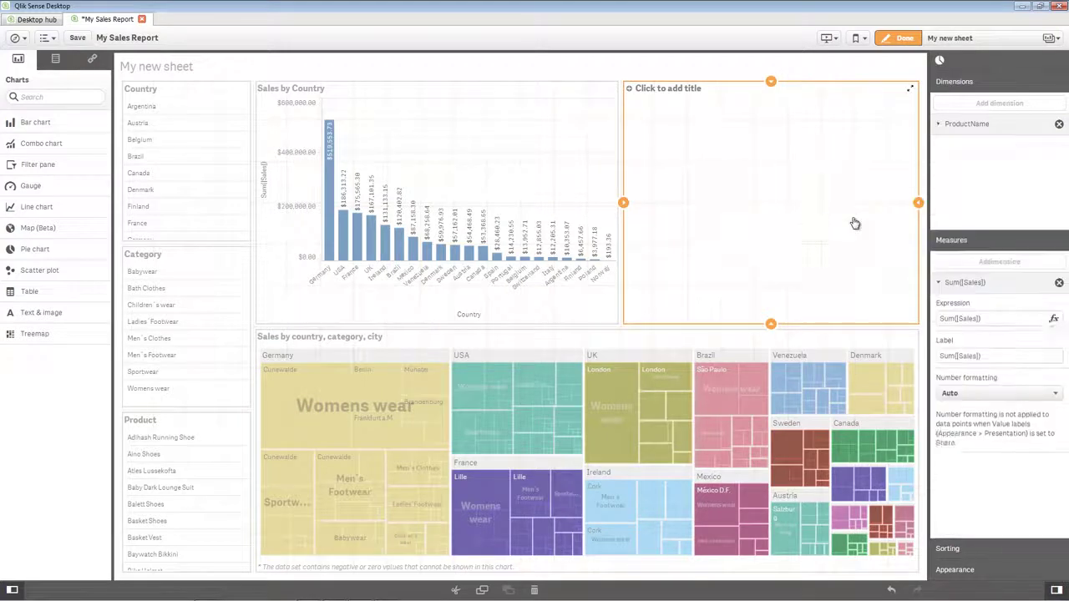
left_click(899, 39)
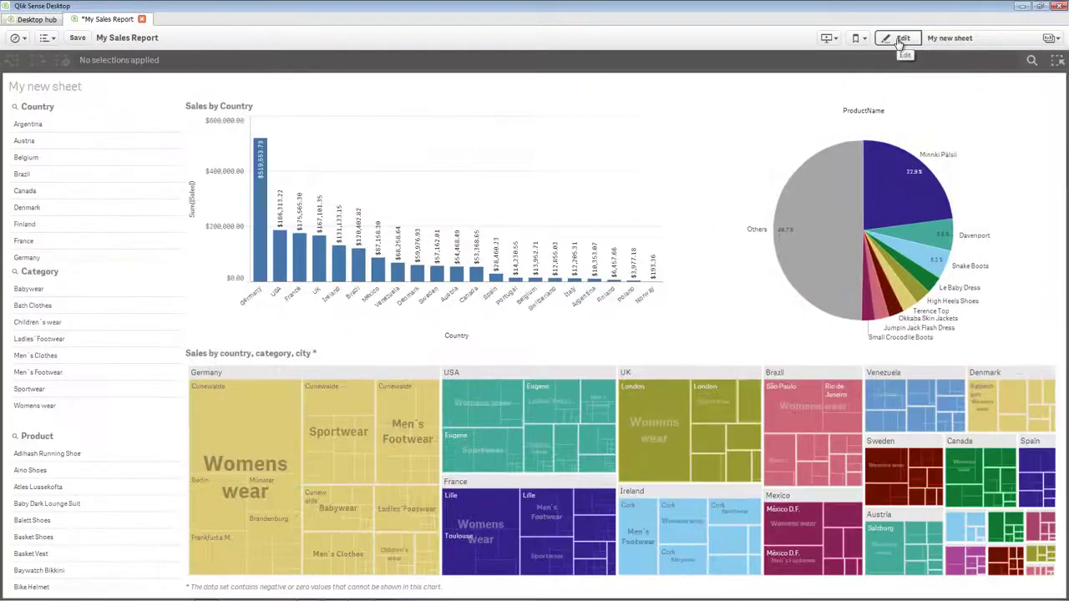